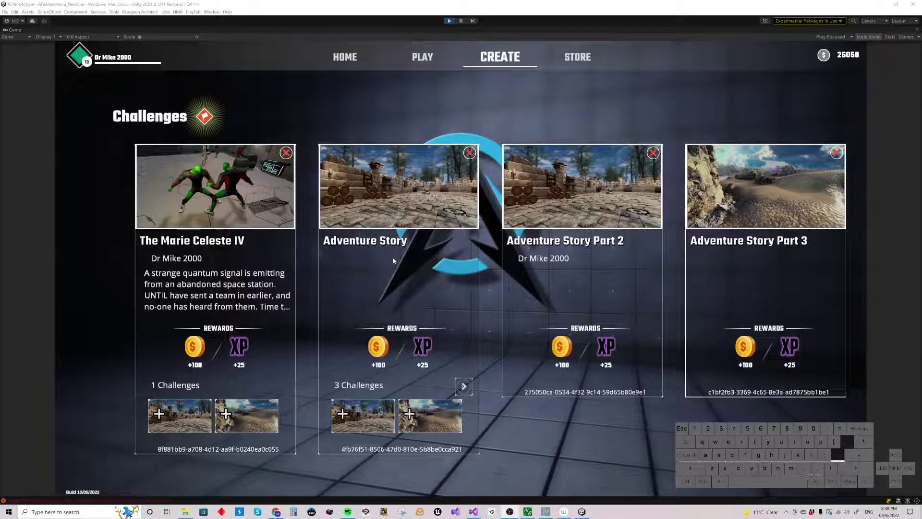
# Launch the Adventure Story challenge, switch it to edit mode and show the Challenge object's settings.
pyautogui.click(379, 261)
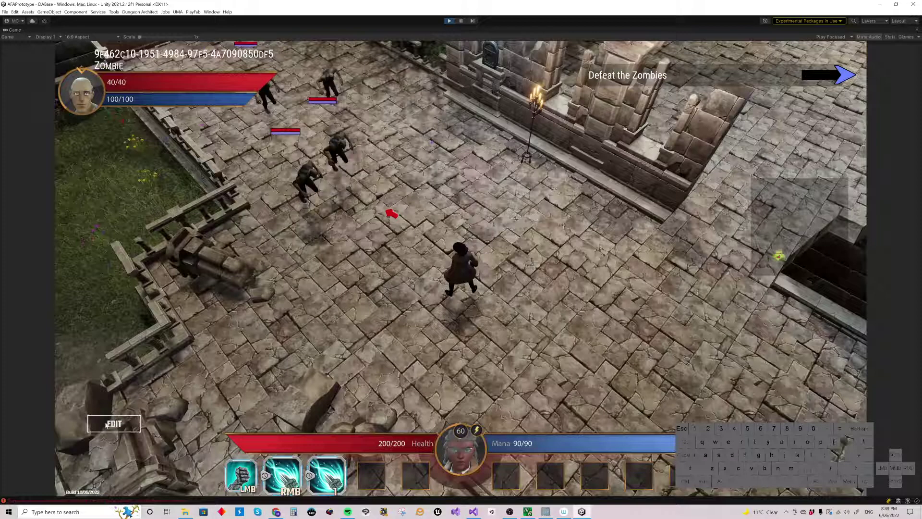
pyautogui.click(109, 425)
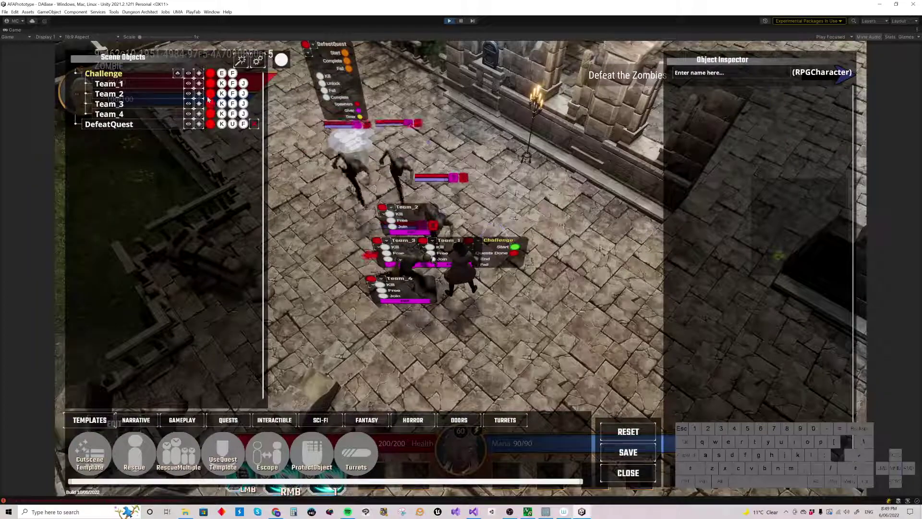
pyautogui.click(189, 73)
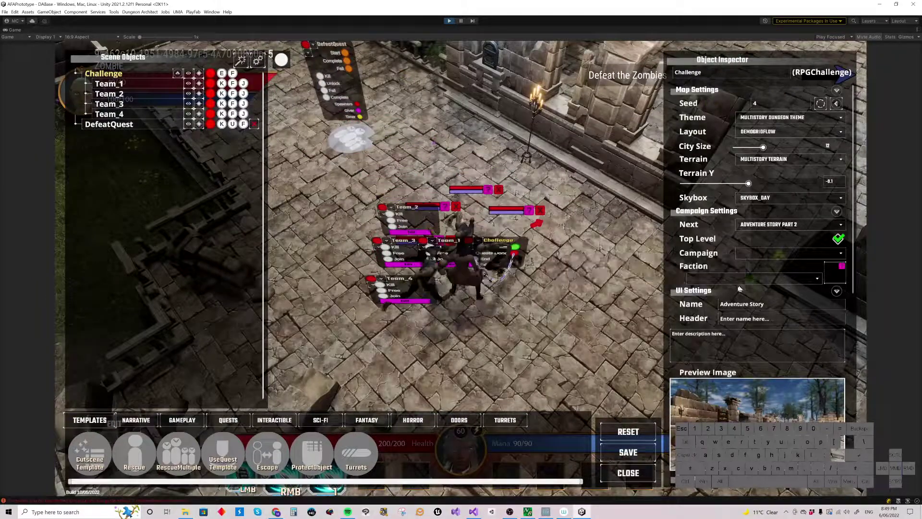
pyautogui.scroll(-4, 669, 311)
pyautogui.scroll(4, 768, 241)
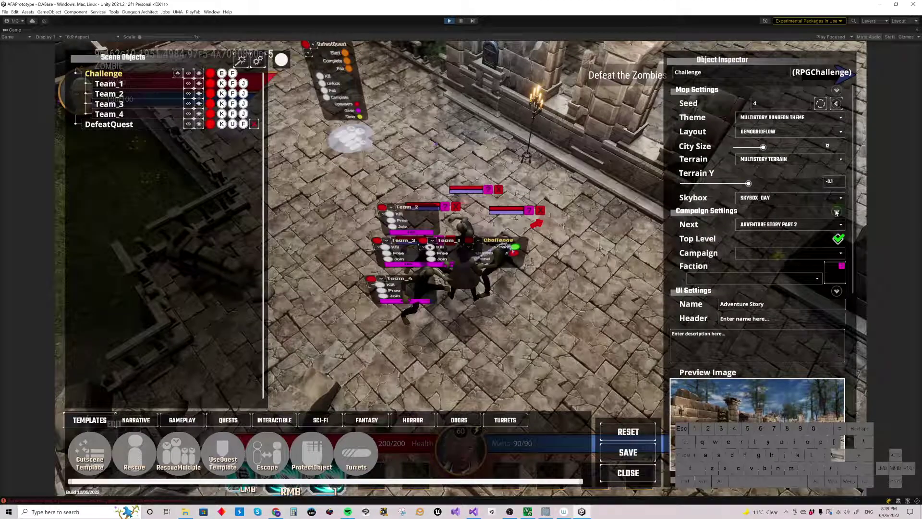
# Collapse the Campaign, UI, Events, Player, Lighting and Explosions sections so only the Challenge's Map Settings stay expanded.
pyautogui.click(836, 212)
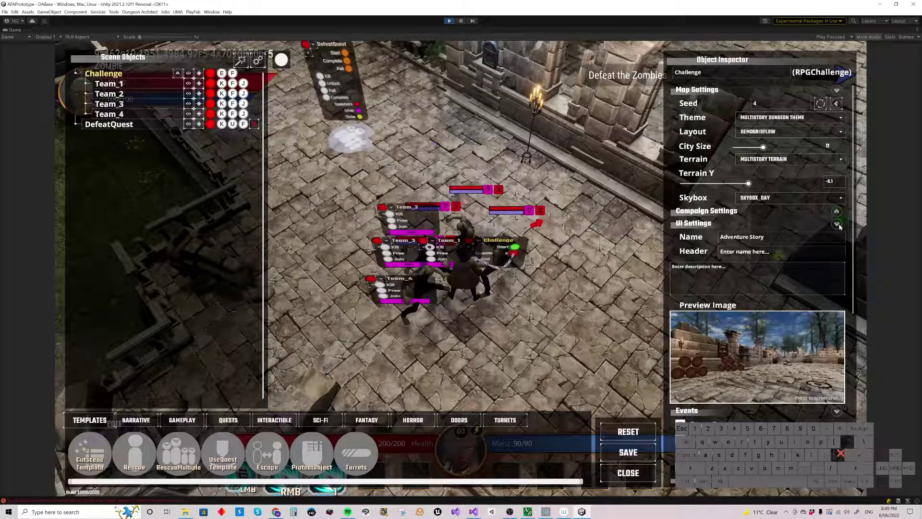
pyautogui.click(837, 224)
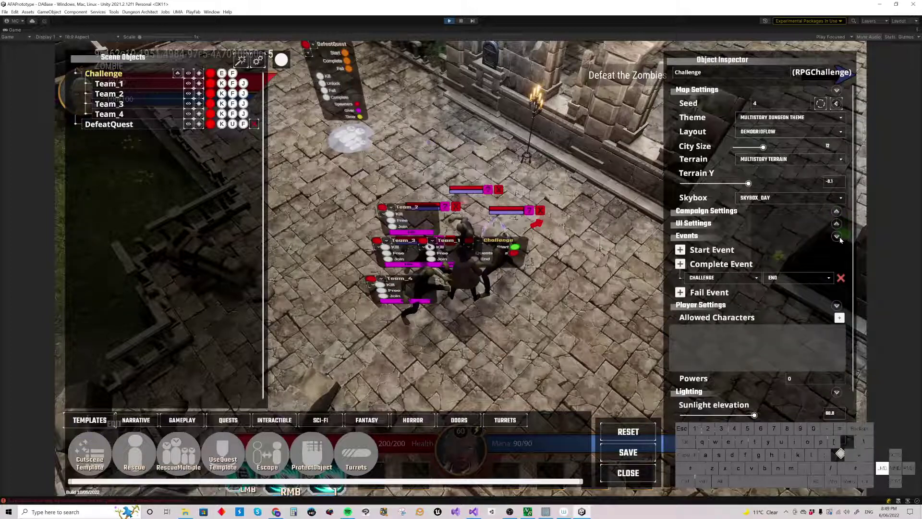
pyautogui.click(837, 236)
pyautogui.click(837, 248)
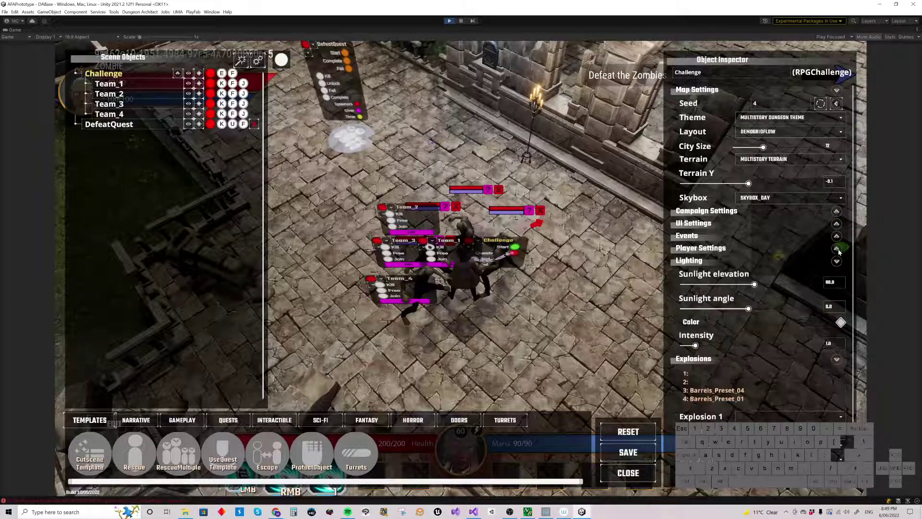
pyautogui.click(837, 261)
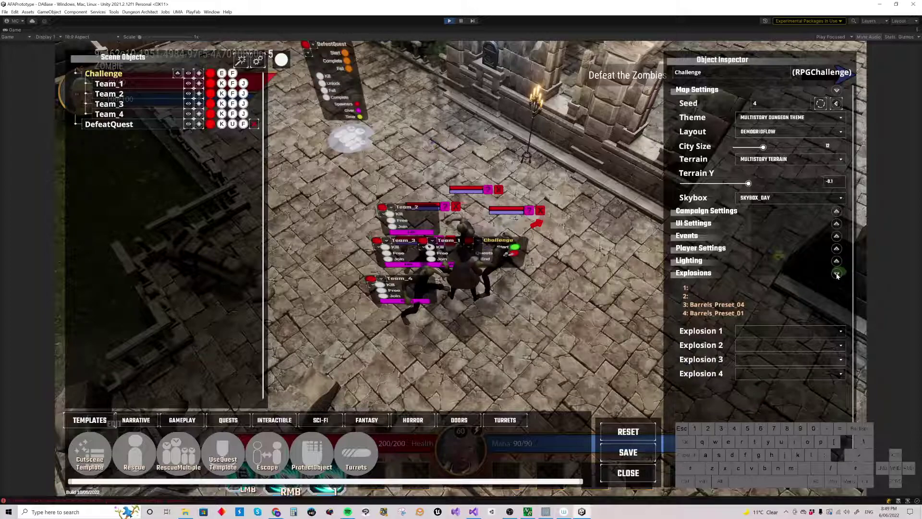
pyautogui.click(837, 274)
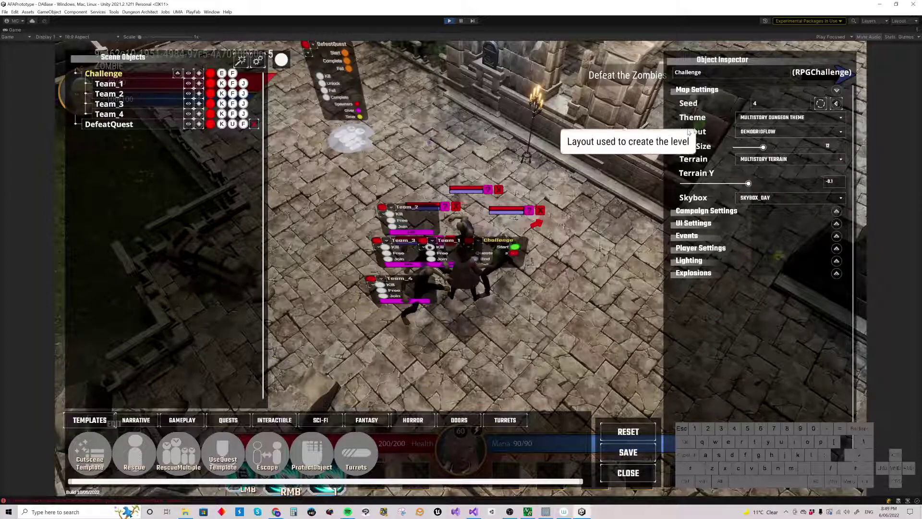
# Change the map theme to Victorian Theme.
pyautogui.press('s')
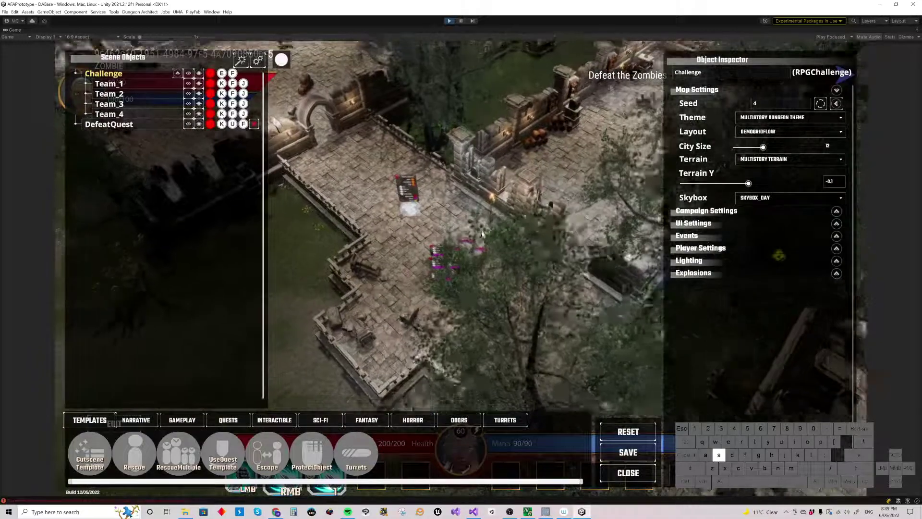
pyautogui.moveTo(477, 215)
pyautogui.mouseDown(button='right')
pyautogui.moveTo(484, 198)
pyautogui.moveTo(511, 201)
pyautogui.moveTo(567, 185)
pyautogui.moveTo(540, 215)
pyautogui.moveTo(477, 202)
pyautogui.mouseUp(button='right')
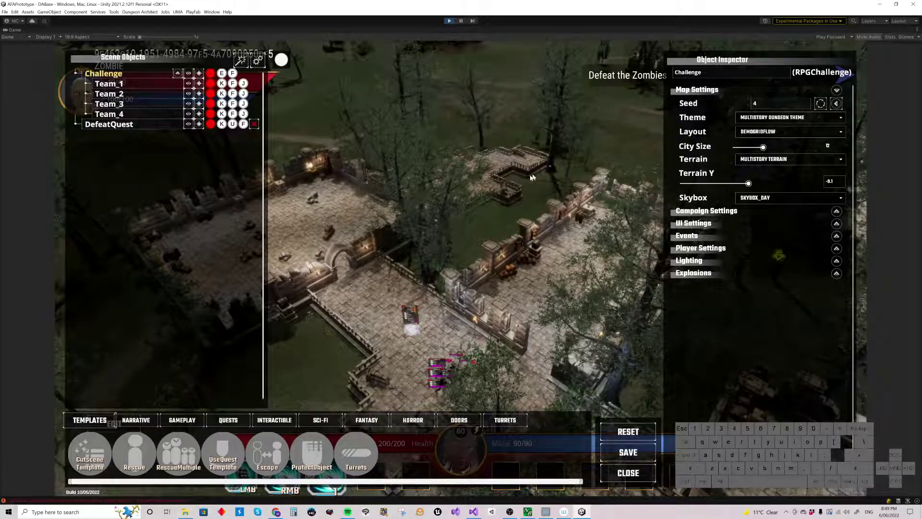
pyautogui.moveTo(474, 212); pyautogui.dragTo(494, 212, button='right')
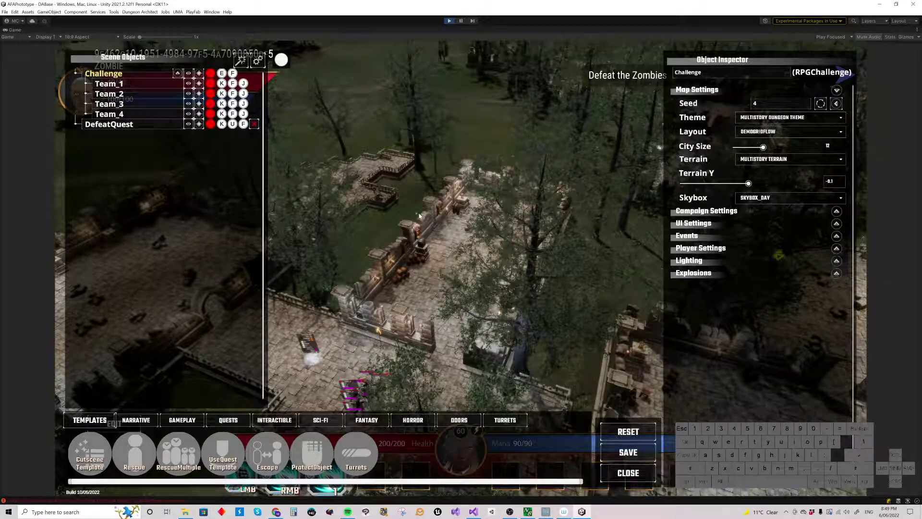
pyautogui.click(761, 123)
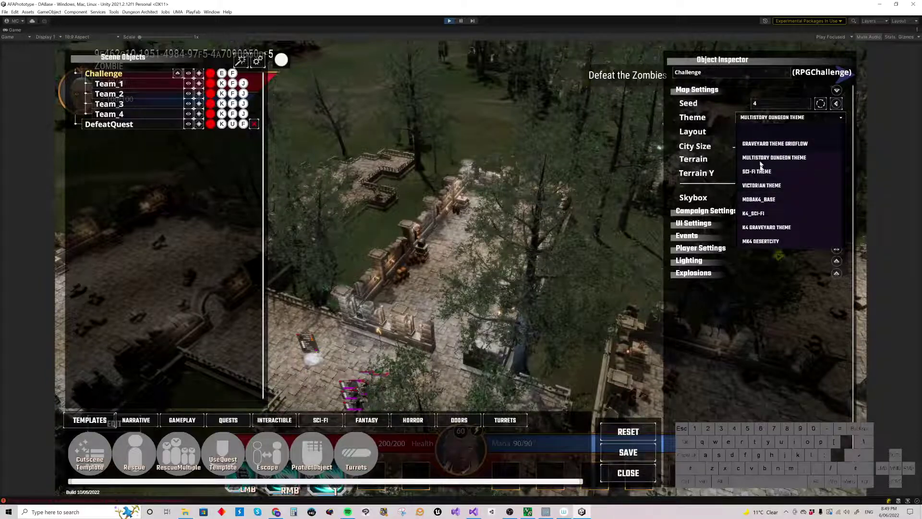
pyautogui.click(763, 187)
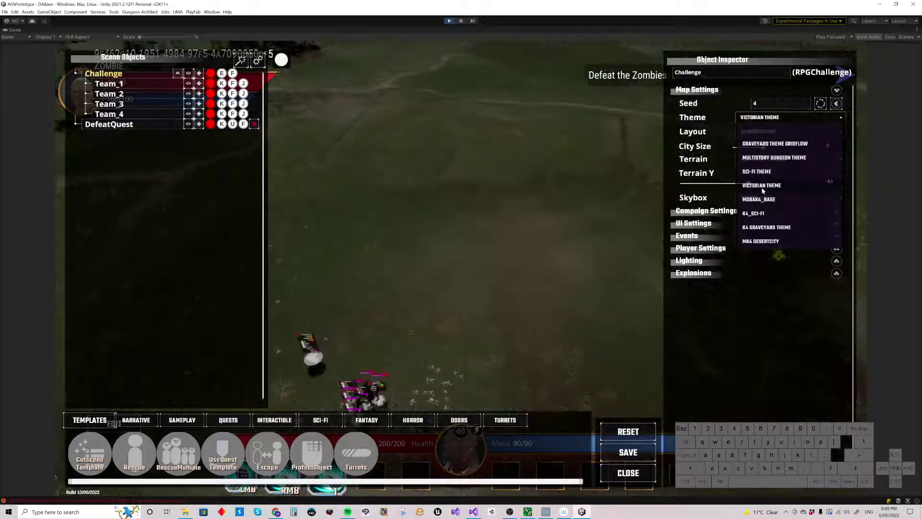
# Lower the terrain's Y height to about -1 so the level's floors rise above the ground.
pyautogui.moveTo(375, 389); pyautogui.dragTo(389, 360, button='right')
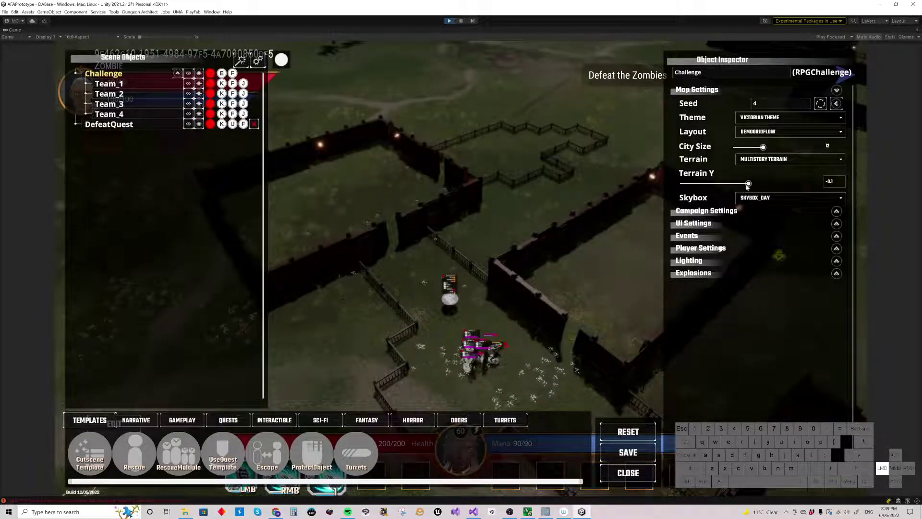
pyautogui.moveTo(748, 185); pyautogui.dragTo(743, 186)
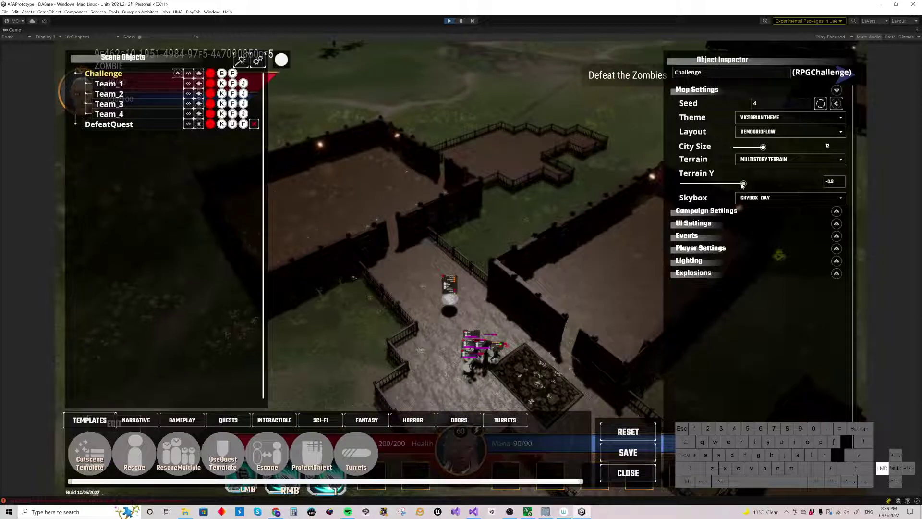
pyautogui.moveTo(742, 187); pyautogui.dragTo(741, 188)
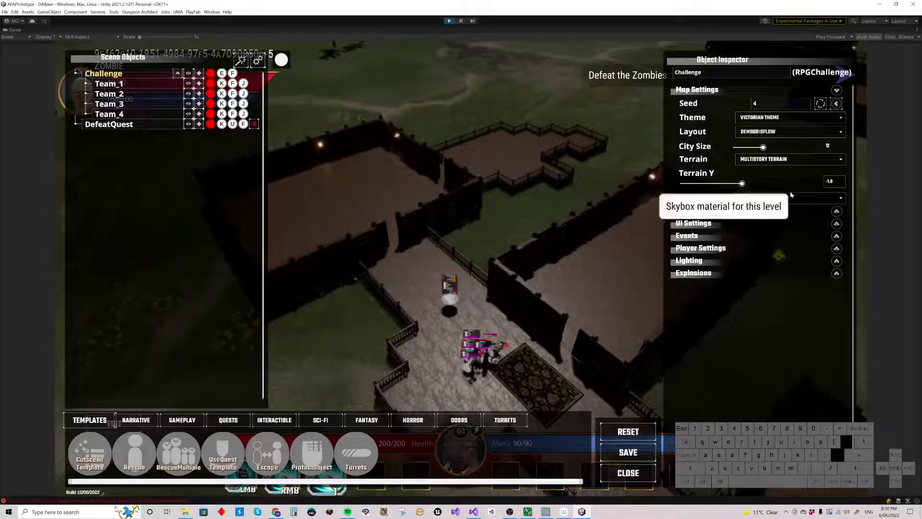
# Examine the rooms and overall layout of the Victorian-themed level from several angles.
pyautogui.moveTo(447, 341); pyautogui.dragTo(499, 324, button='right')
pyautogui.press('w')
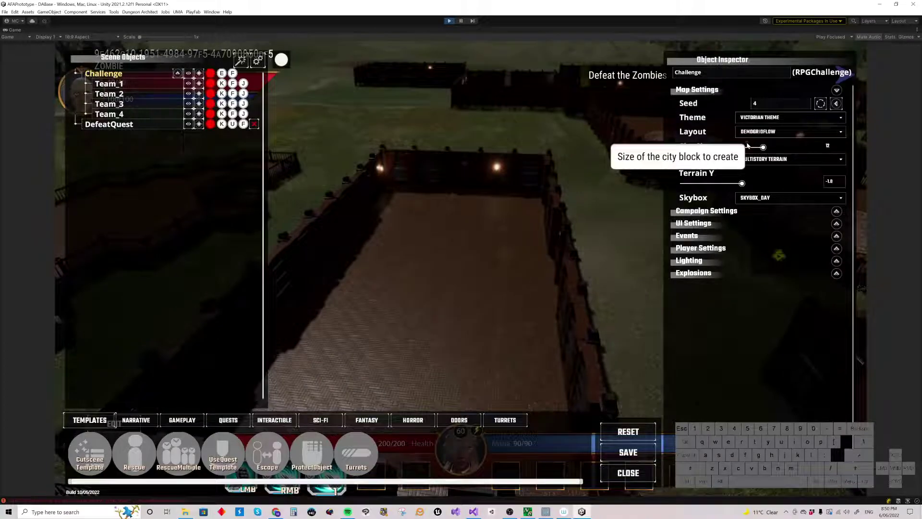
pyautogui.moveTo(612, 216); pyautogui.dragTo(586, 264, button='right')
pyautogui.press('w')
pyautogui.press('w')
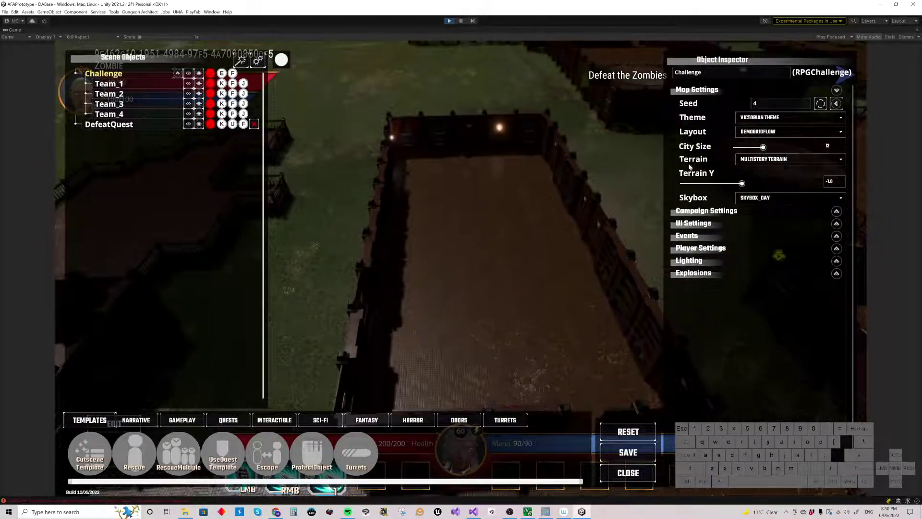
pyautogui.moveTo(488, 223); pyautogui.dragTo(495, 206, button='right')
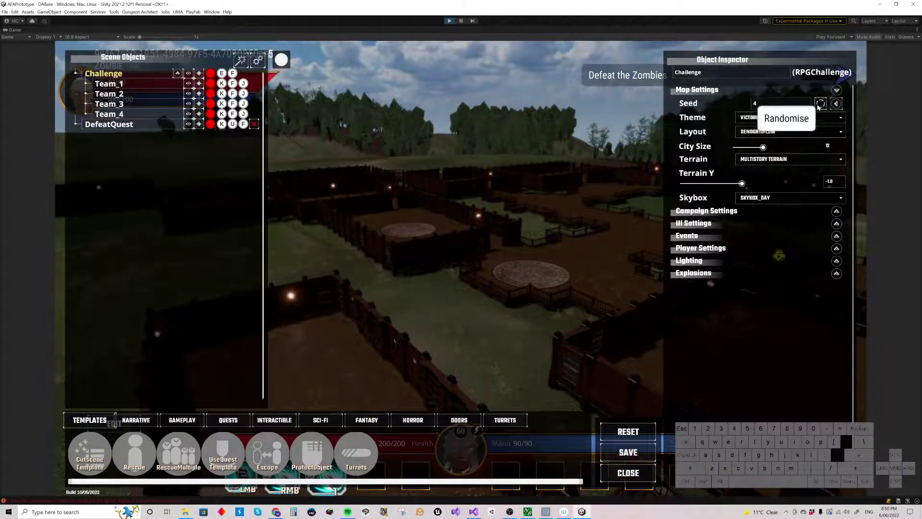
pyautogui.moveTo(440, 327); pyautogui.dragTo(440, 330, button='right')
pyautogui.press('s')
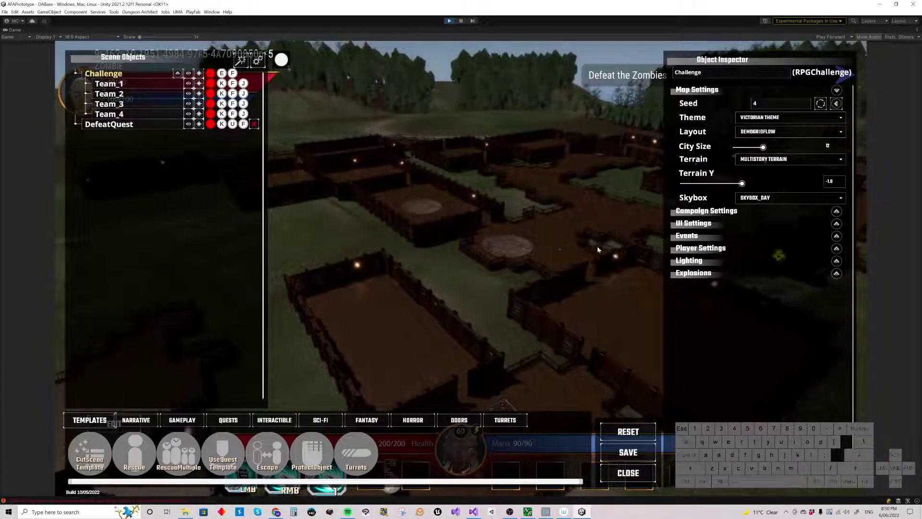
# Randomise the map seed three times to generate new versions of the level.
pyautogui.click(820, 104)
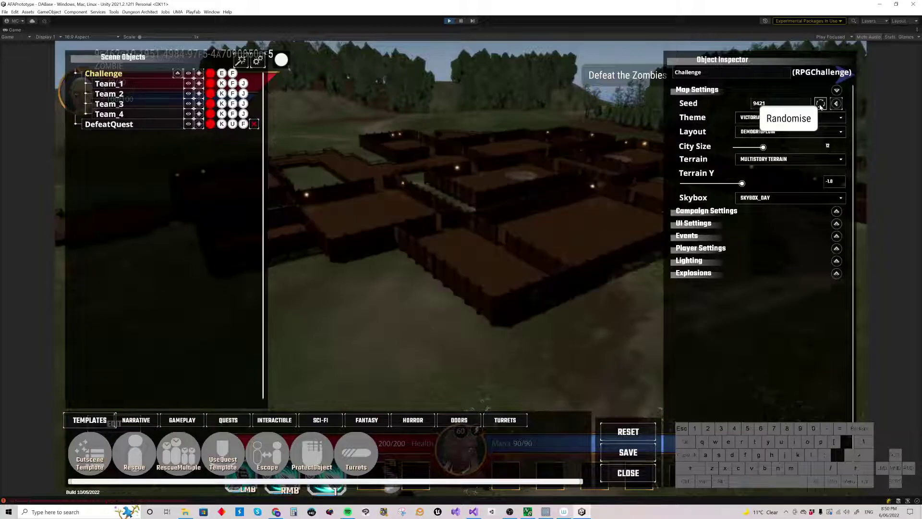
pyautogui.click(820, 104)
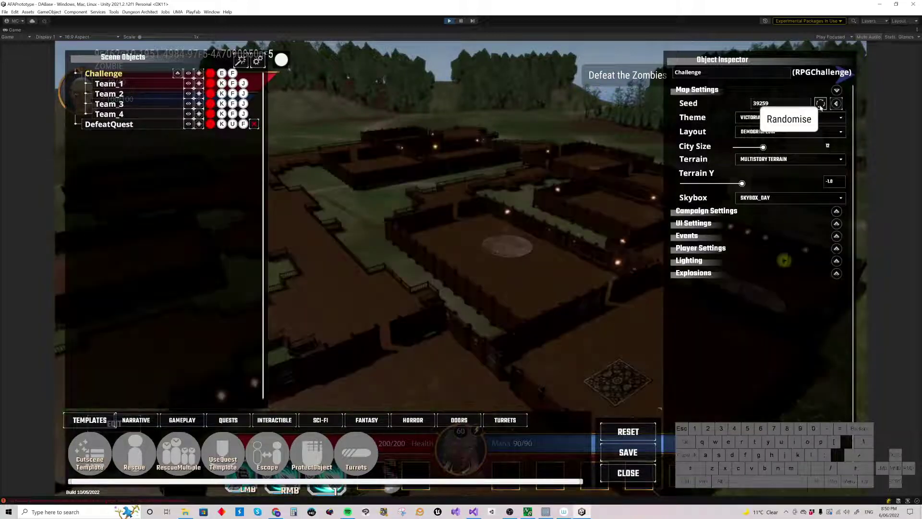
pyautogui.click(821, 104)
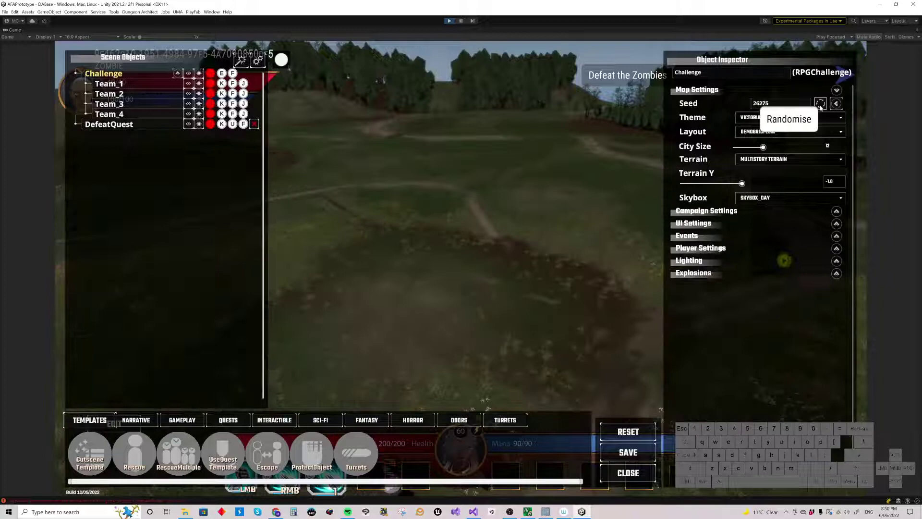
# Look over the generated level and set the map layout to DemoGridFlow_Small.
pyautogui.moveTo(460, 311); pyautogui.dragTo(512, 294, button='right')
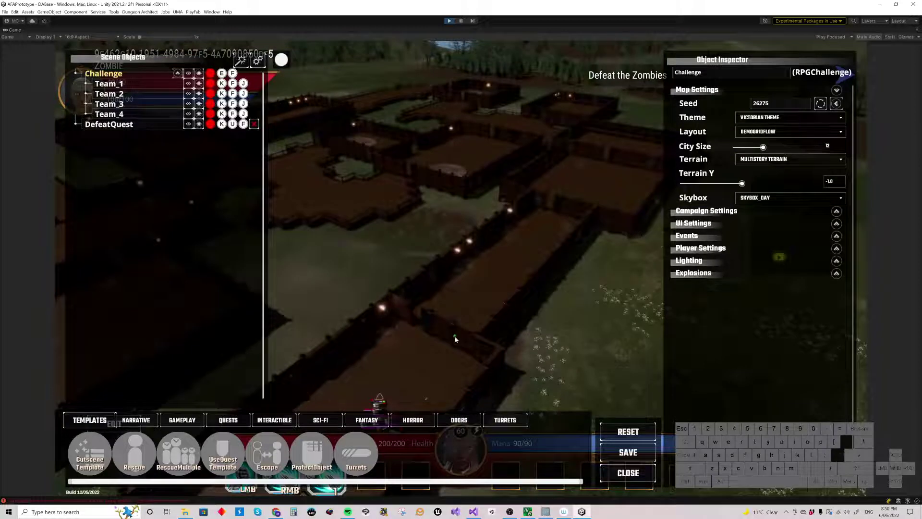
pyautogui.scroll(3, 456, 339)
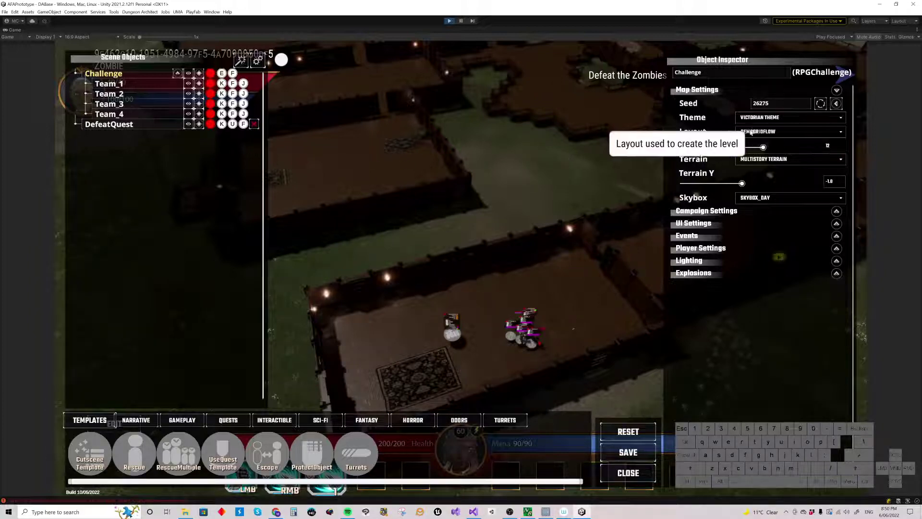
pyautogui.scroll(-3, 498, 178)
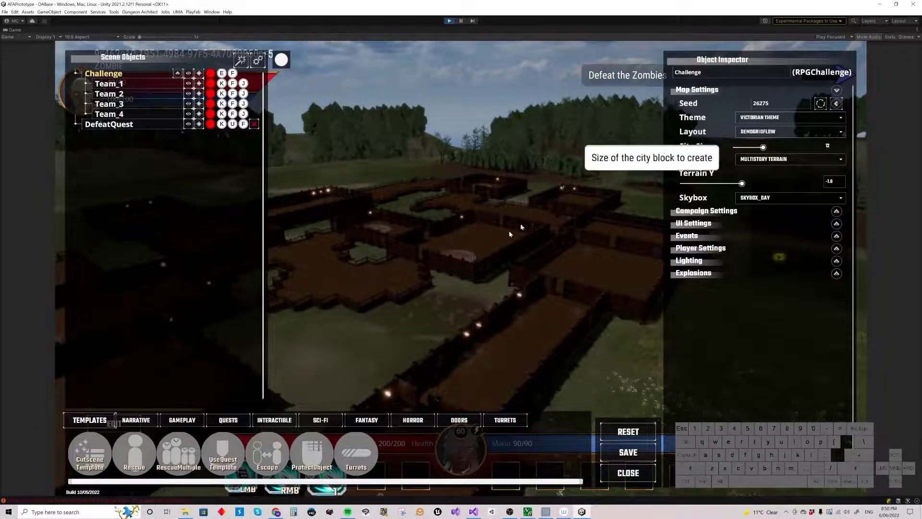
pyautogui.moveTo(485, 242); pyautogui.dragTo(477, 239, button='right')
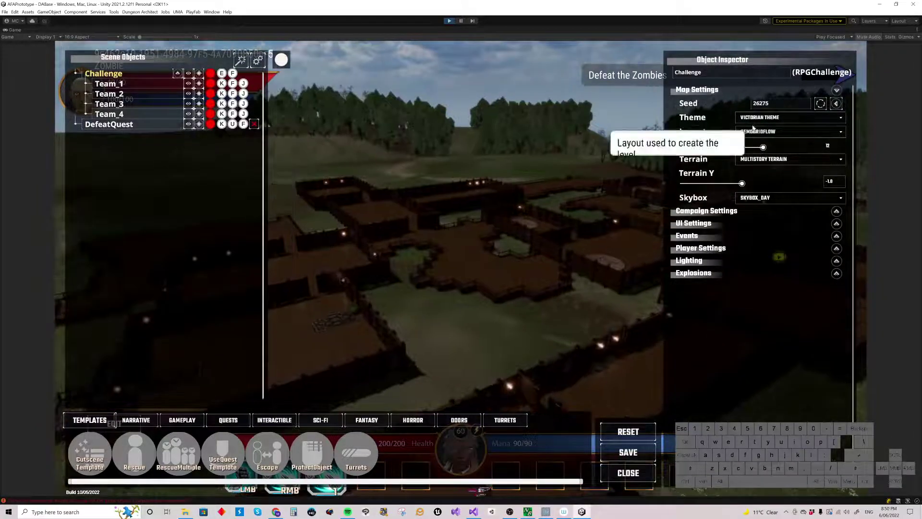
pyautogui.click(757, 132)
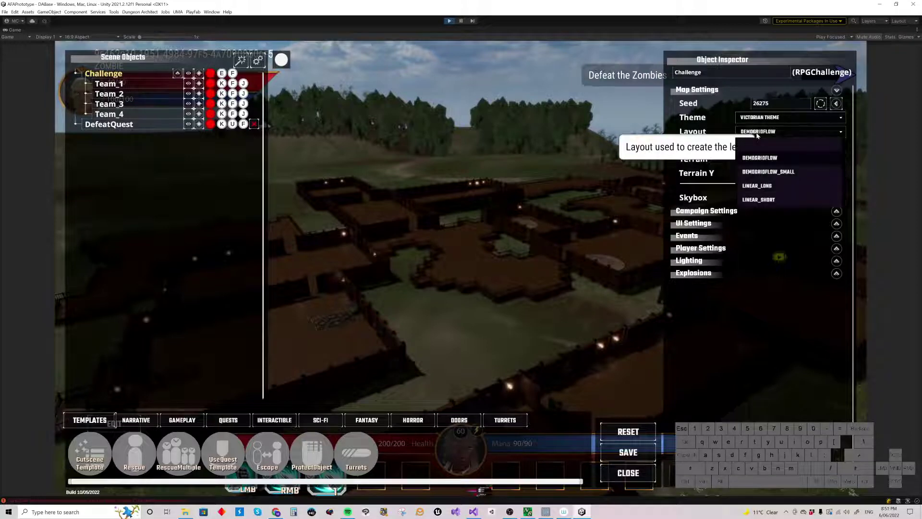
pyautogui.click(758, 172)
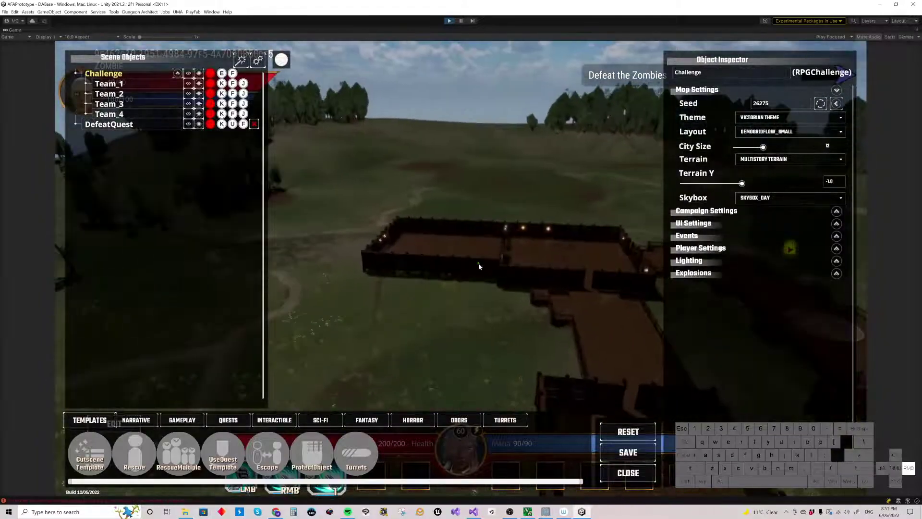
# Try another random seed on the small layout and revert to the previous seed.
pyautogui.click(820, 104)
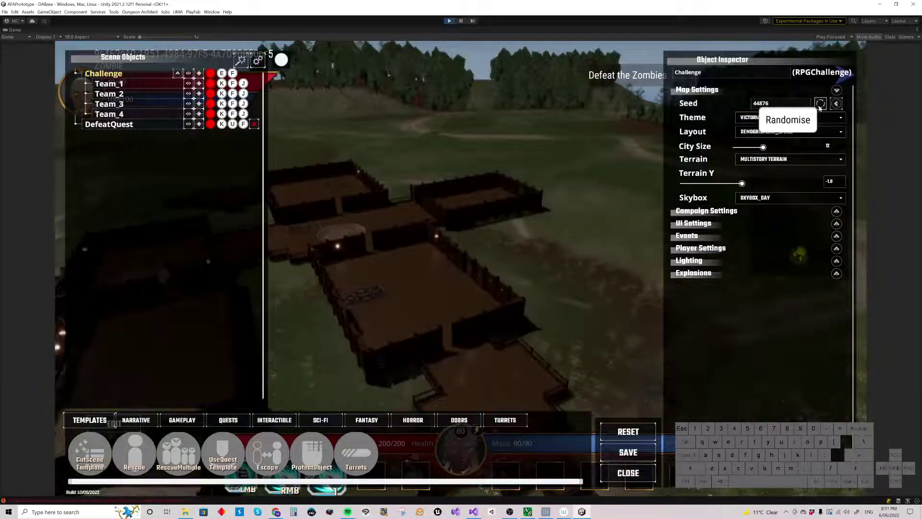
pyautogui.click(836, 103)
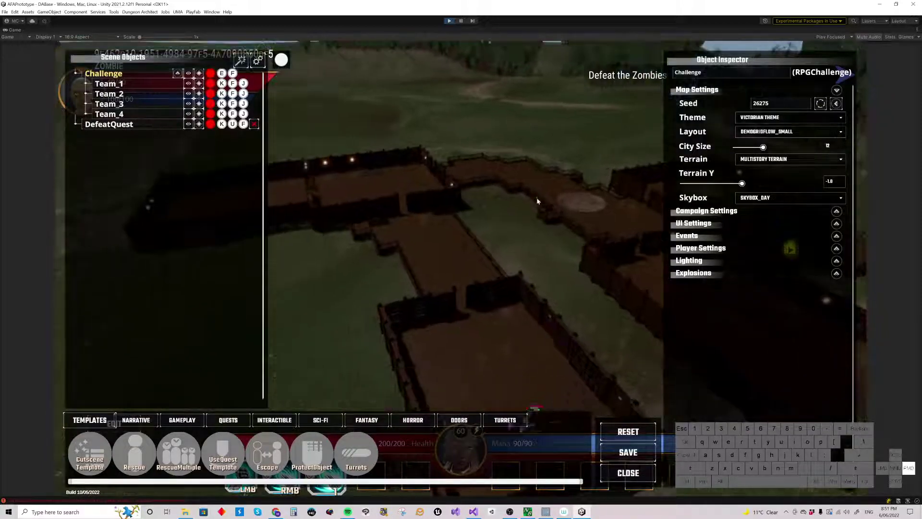
# Try the Linear_Long map layout on the Victorian-themed level, and switch the layout to Linear_Short.
pyautogui.click(776, 132)
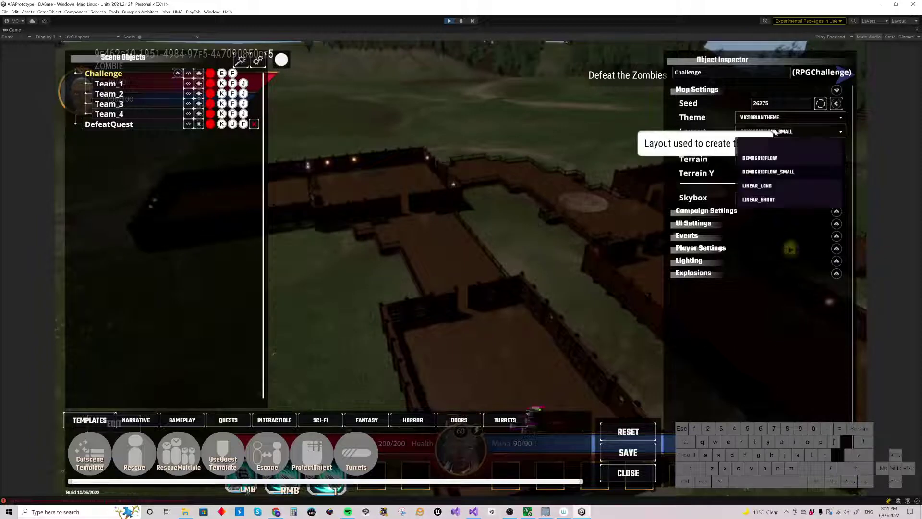
pyautogui.click(758, 186)
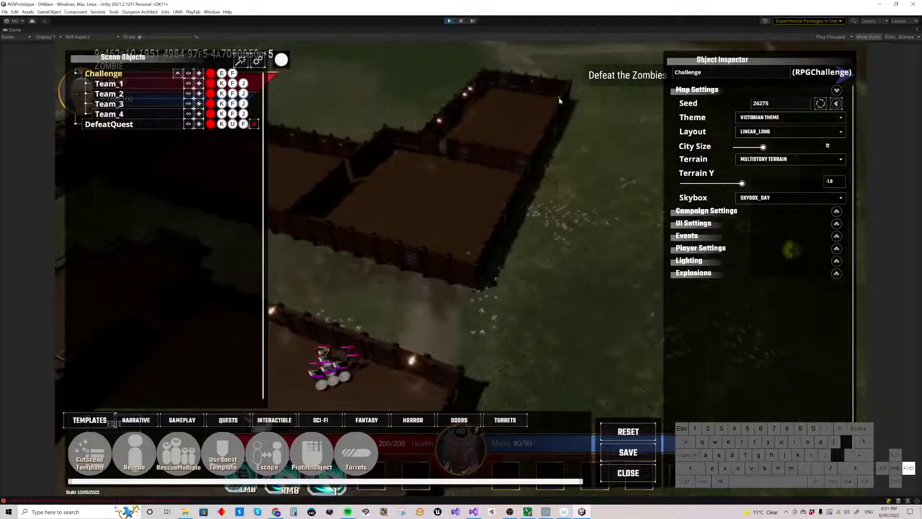
pyautogui.click(774, 133)
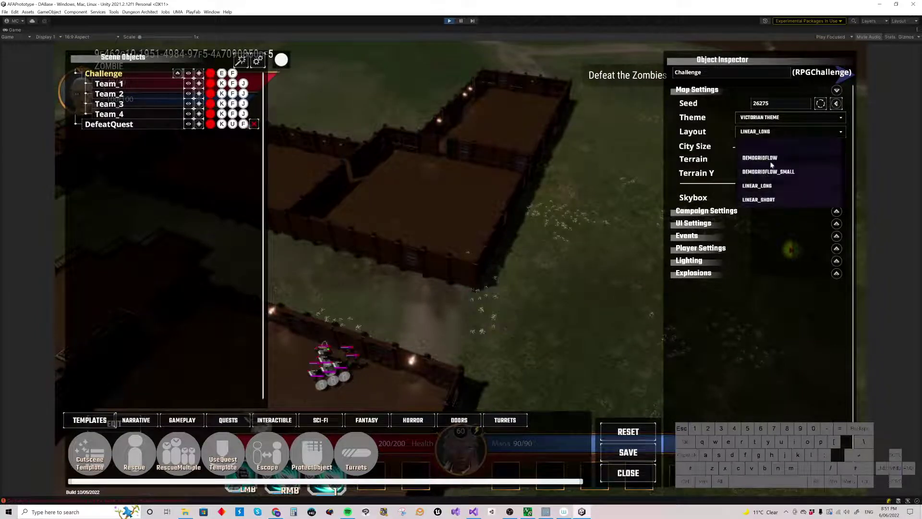
pyautogui.click(766, 199)
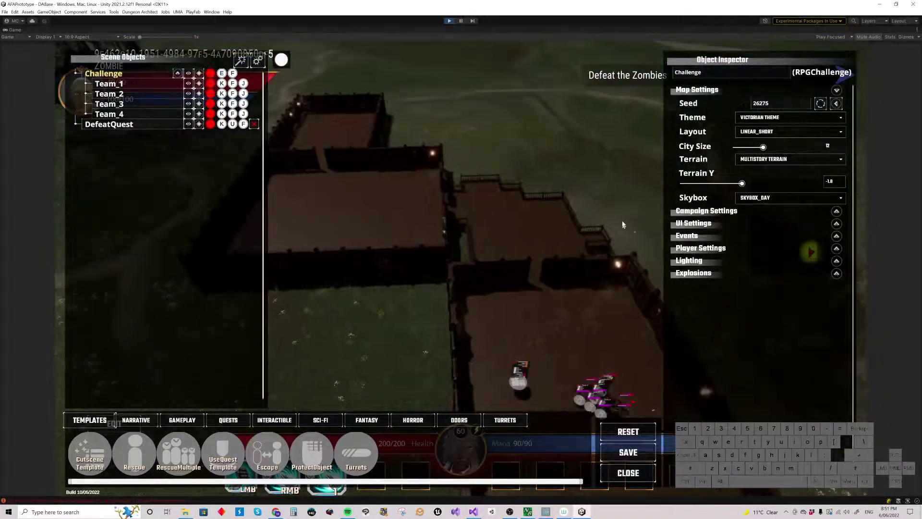
# Try the Sci-Fi Theme on the short linear map, and change the theme to K4 Graveyard Theme.
pyautogui.click(797, 119)
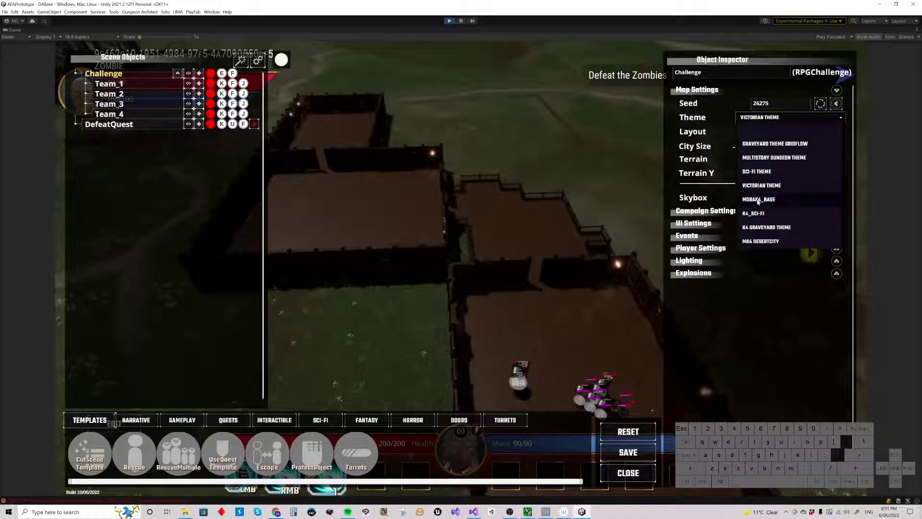
pyautogui.click(758, 172)
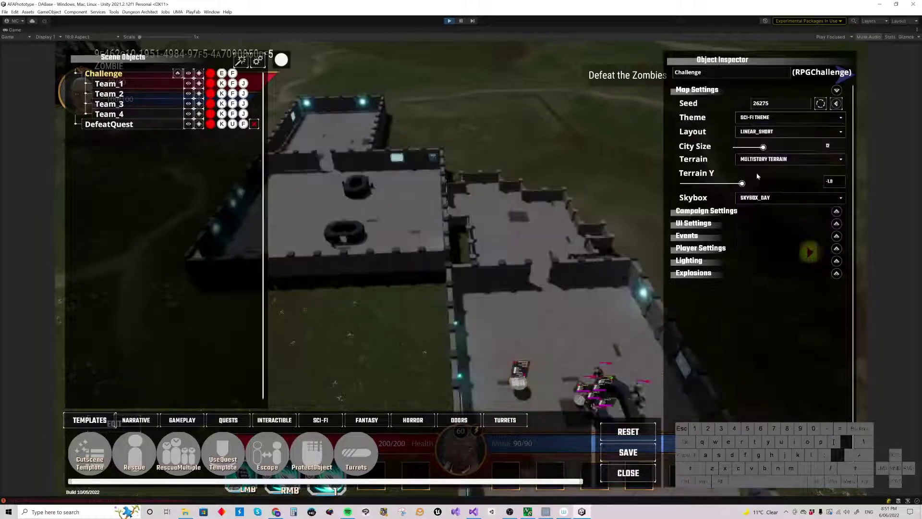
pyautogui.click(775, 118)
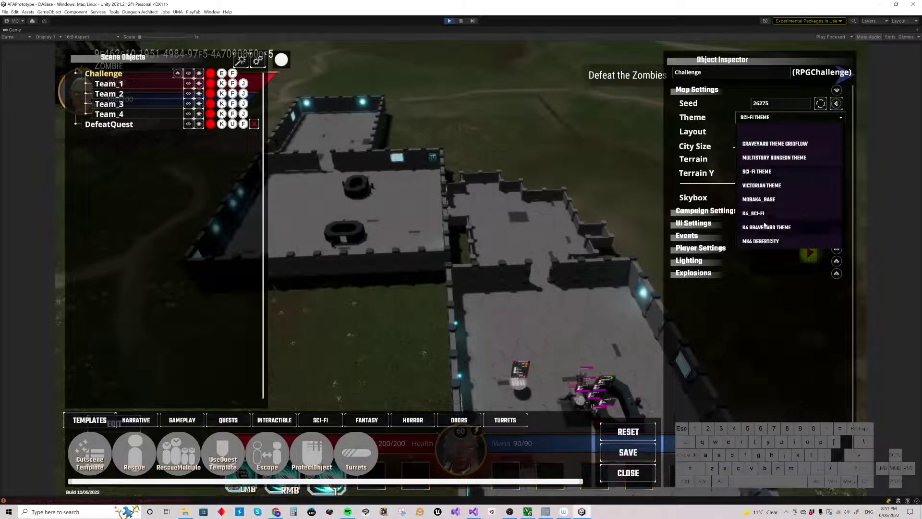
pyautogui.click(765, 227)
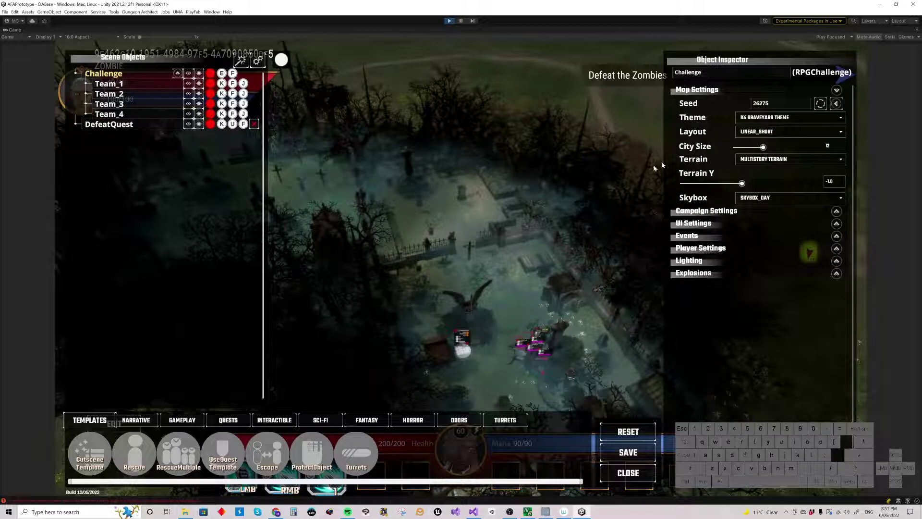
pyautogui.moveTo(510, 244); pyautogui.dragTo(478, 251, button='right')
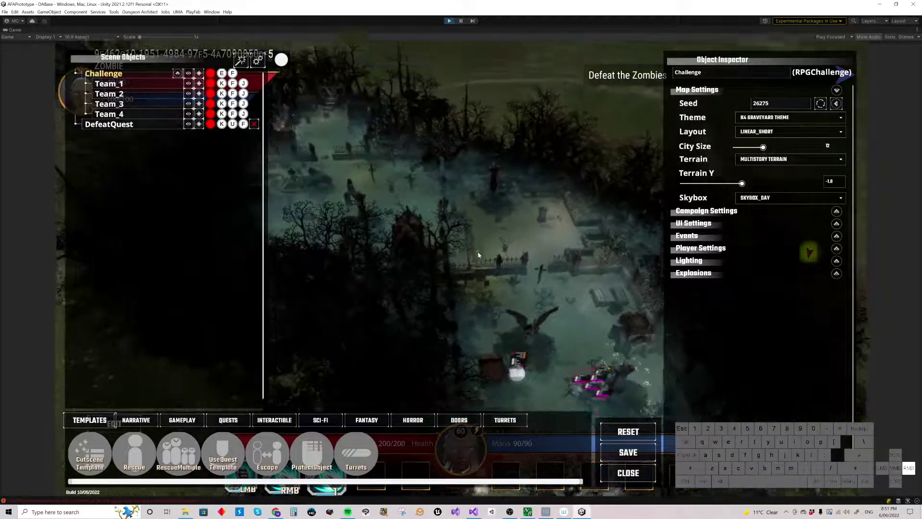